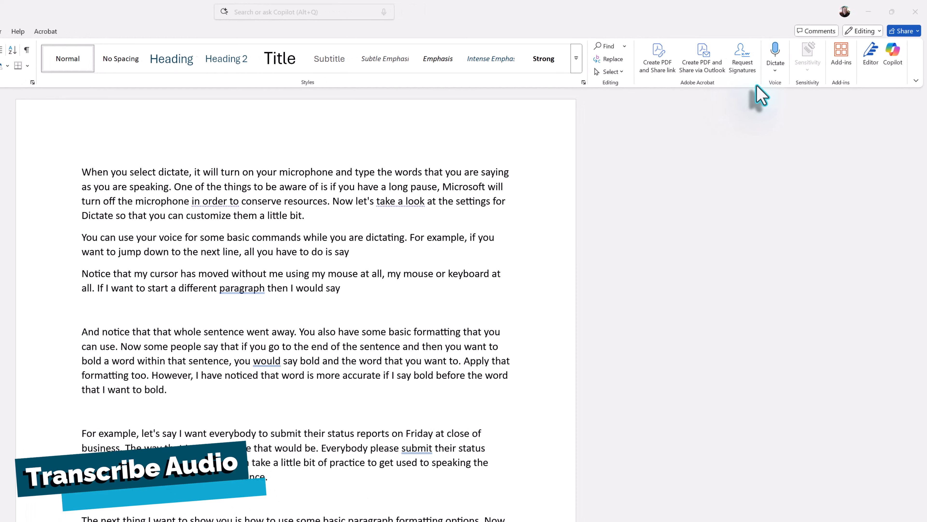
Upload the audio file Voice in Word.m4a for transcription and play the start of the recording
left_click(776, 71)
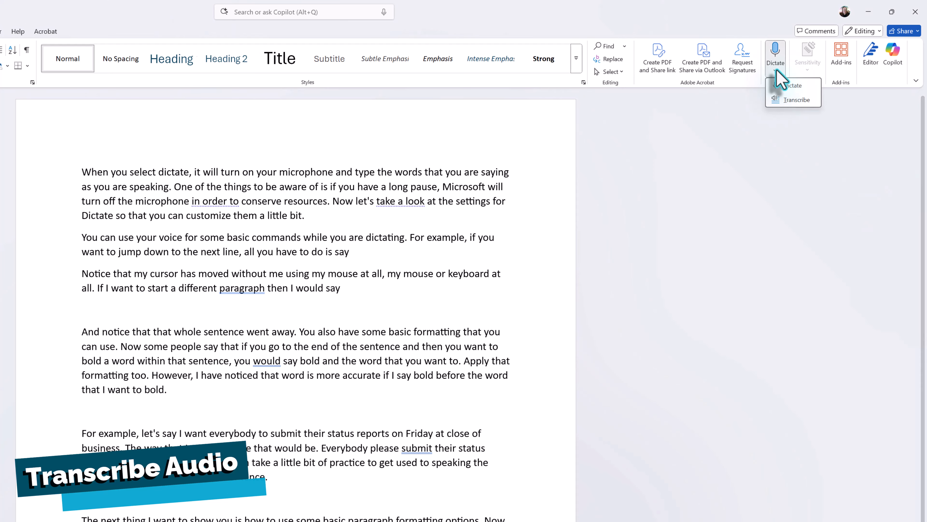
left_click(788, 97)
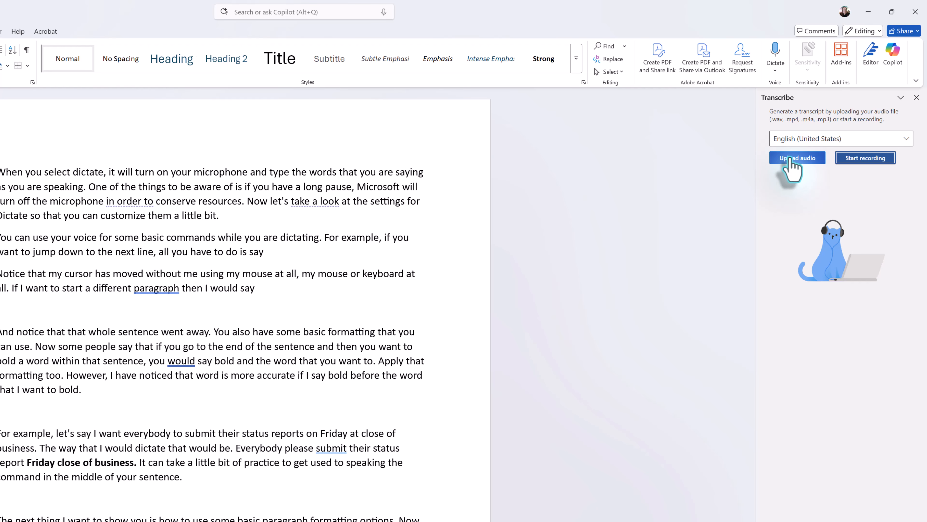
left_click(790, 157)
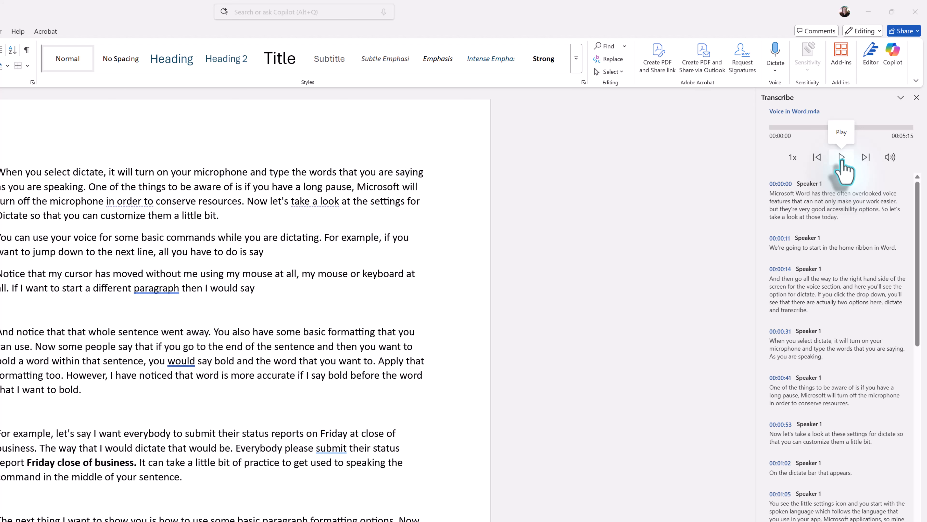
left_click(841, 160)
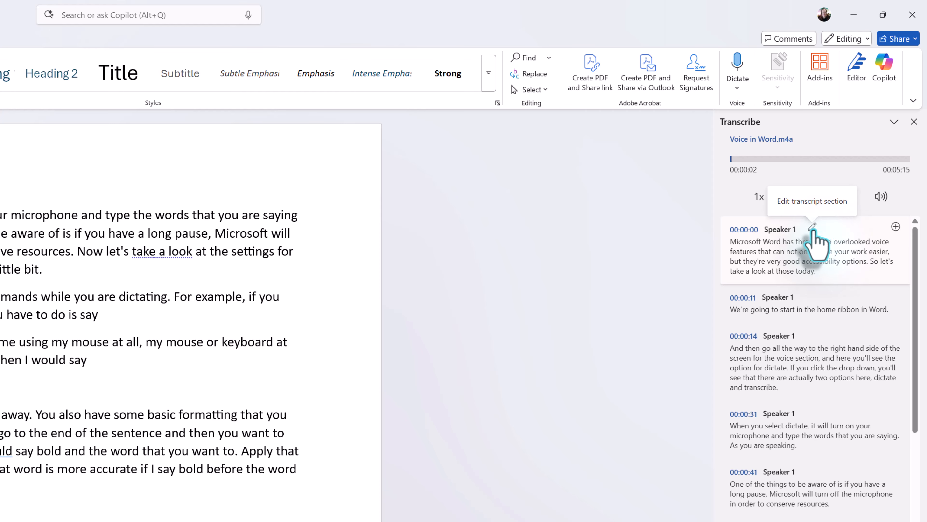
Replace the Speaker 1 label with the speaker's first name in all sections of the transcript
left_click(812, 227)
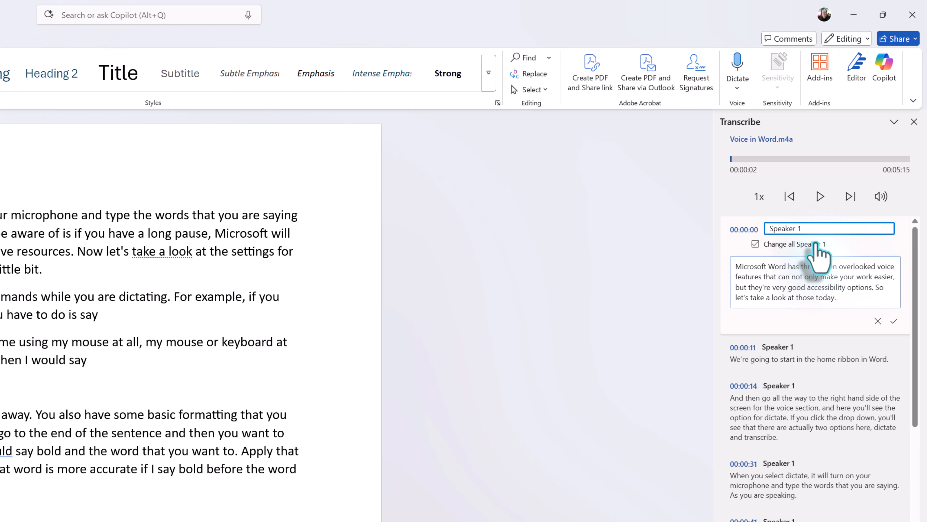
key("BackSpace")
key("BackSpace")
key("BackSpace")
key("BackSpace")
key("BackSpace")
key("BackSpace")
key("BackSpace")
key("BackSpace")
key("BackSpace")
type("Heather")
left_click(755, 244)
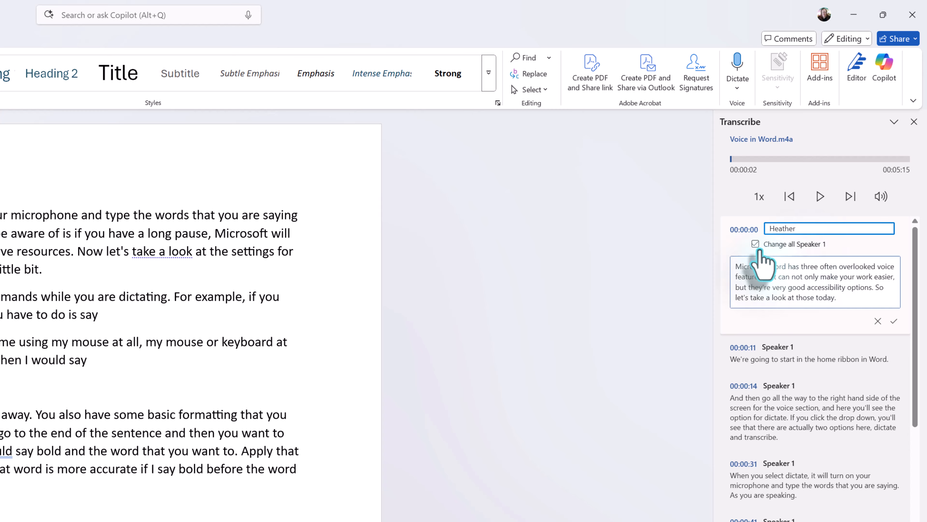
left_click(754, 245)
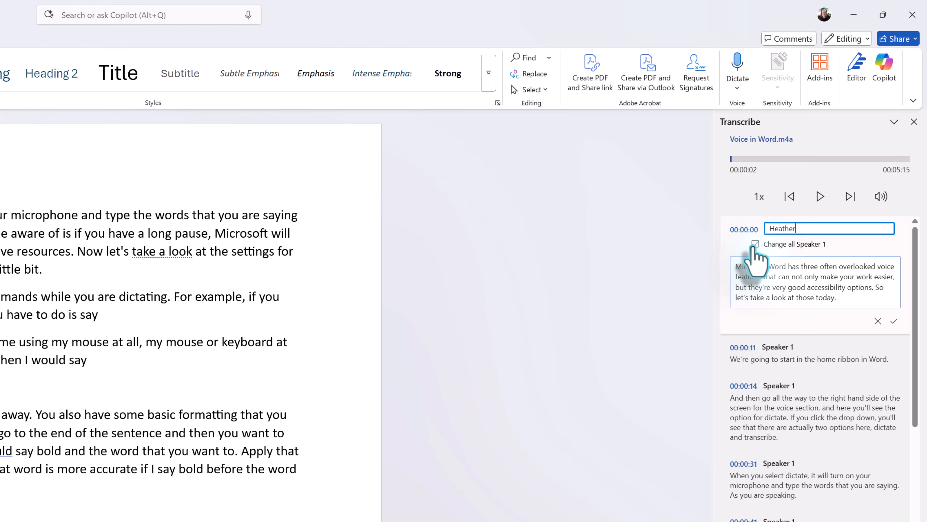
left_click(754, 245)
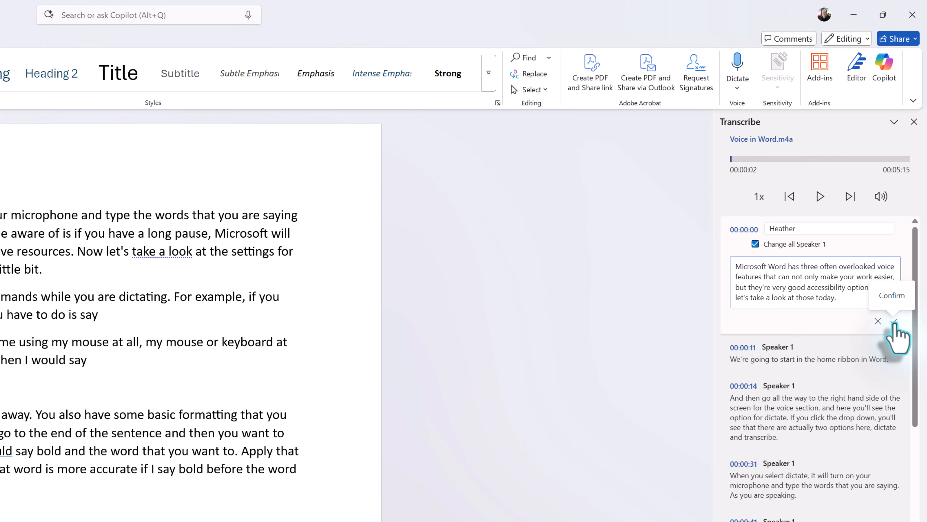
left_click(894, 322)
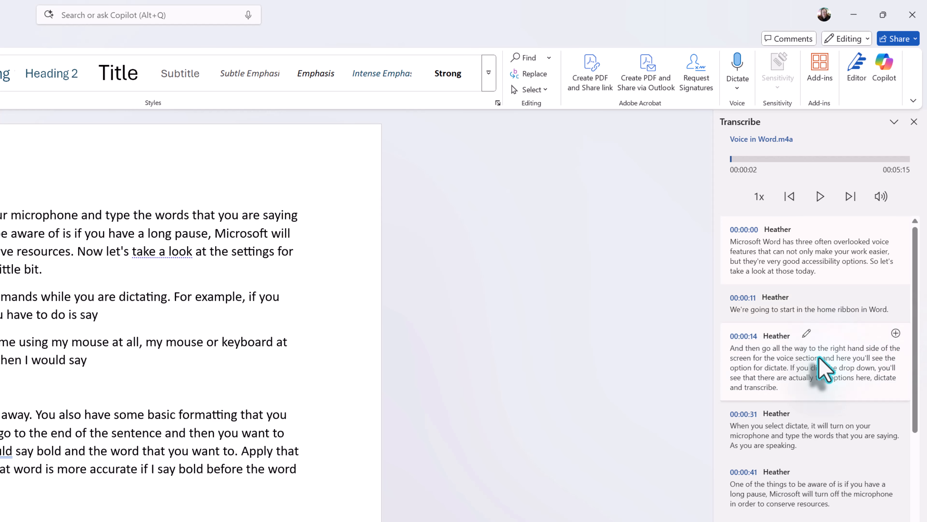
Add the transcript to the document as just text and remove the hyperlink from the Voice in Word.m4a file name
scroll(816, 369, "down", 5)
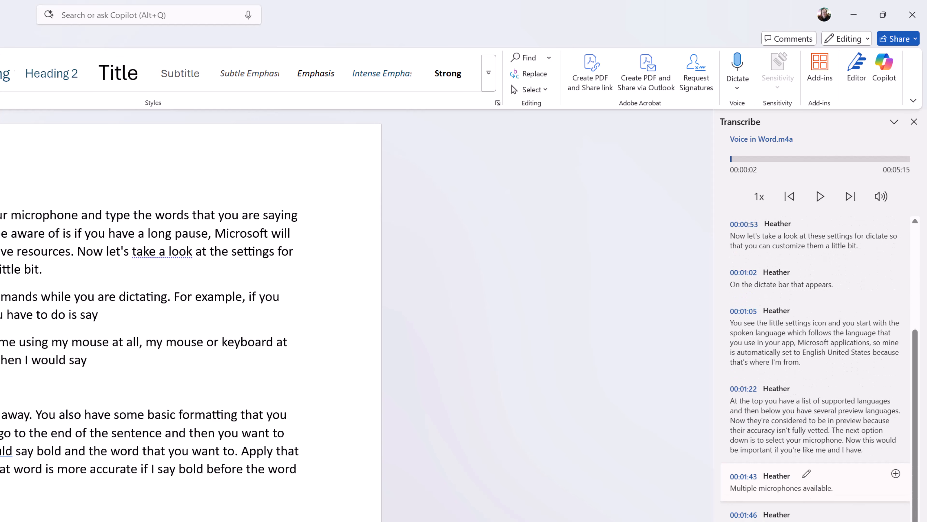
scroll(815, 366, "up", 5)
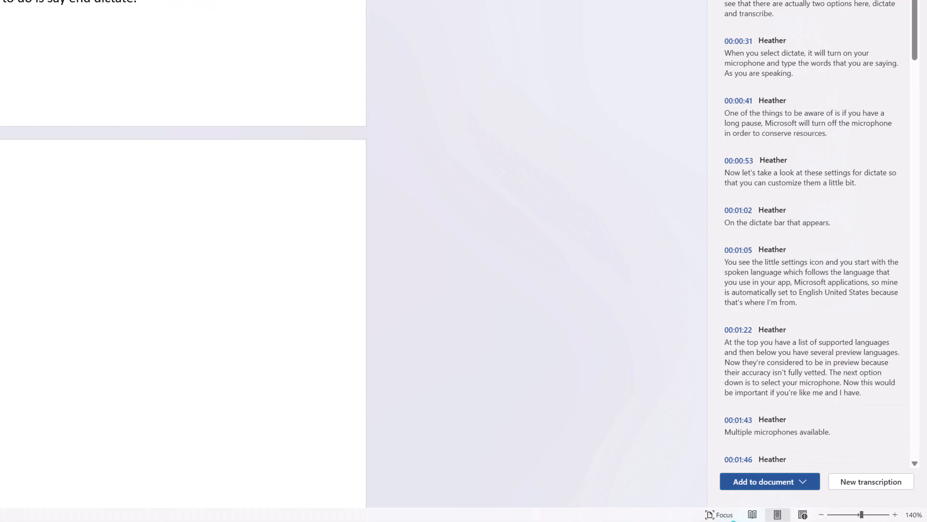
left_click(803, 485)
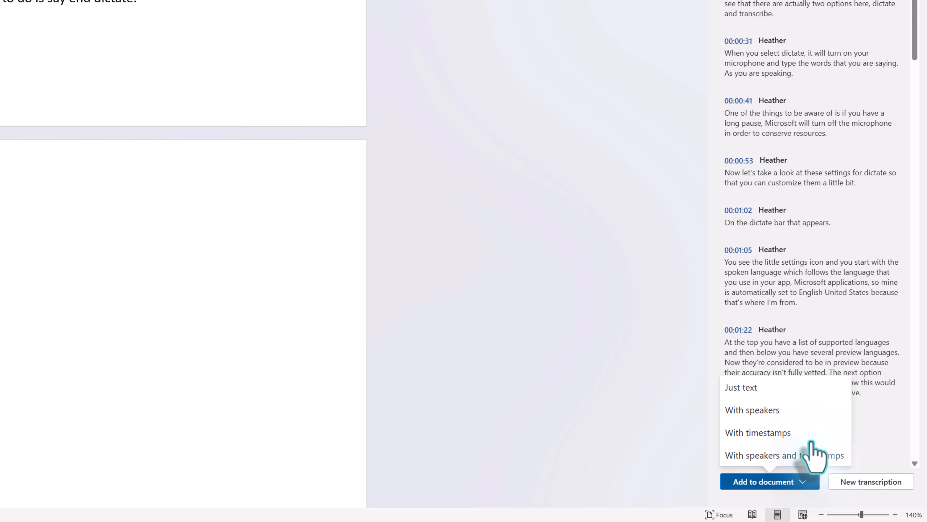
left_click(741, 388)
scroll(130, 293, "down", 5)
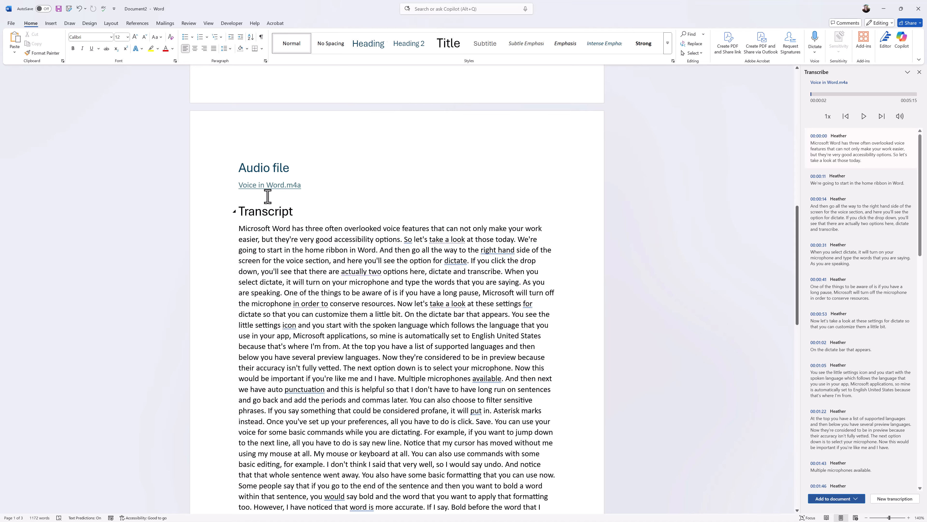
right_click(339, 292)
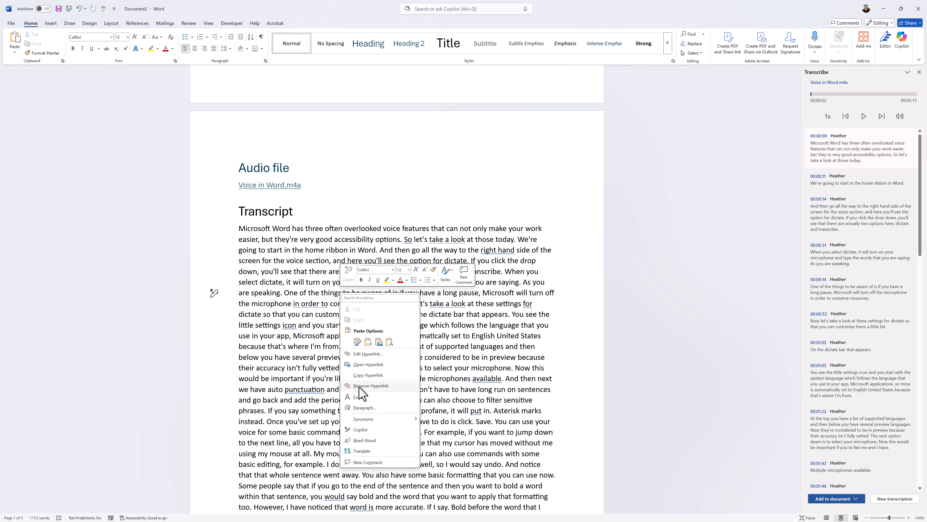
left_click(370, 386)
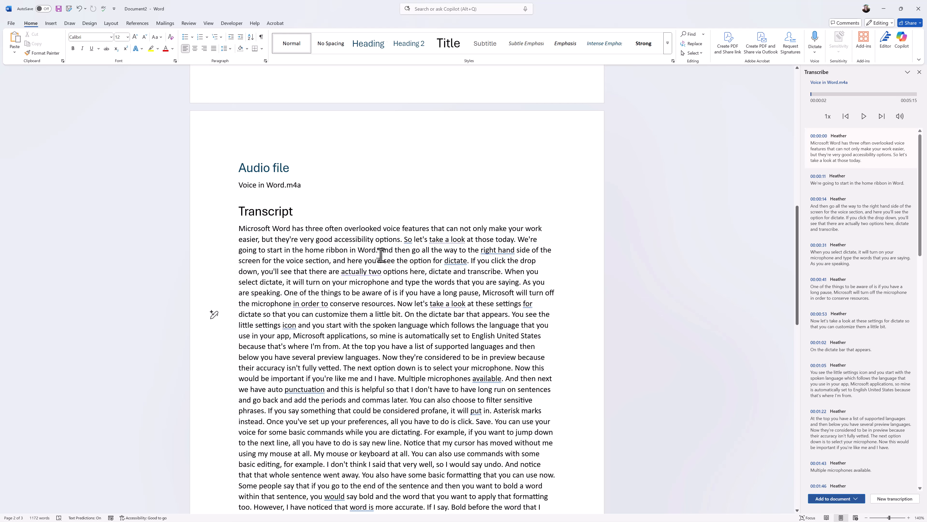
Start new paragraphs in the transcript at "So let's take a look", "If you click the drop down" and "Now let's take a look"
left_click(408, 239)
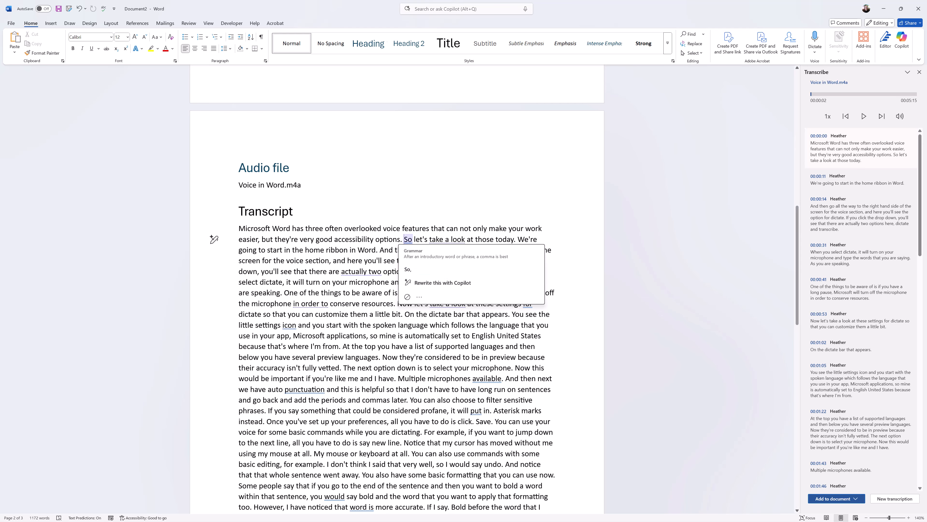
key("Return")
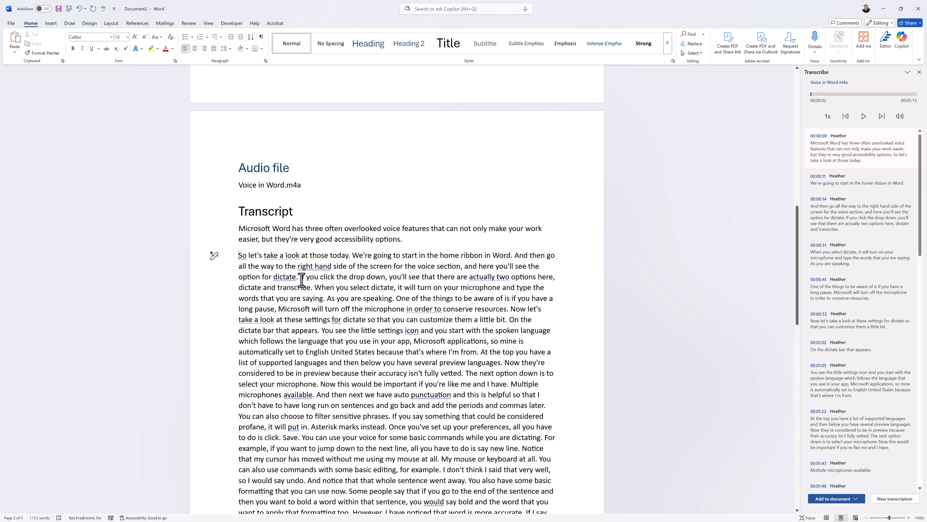
left_click(301, 277)
key("Return")
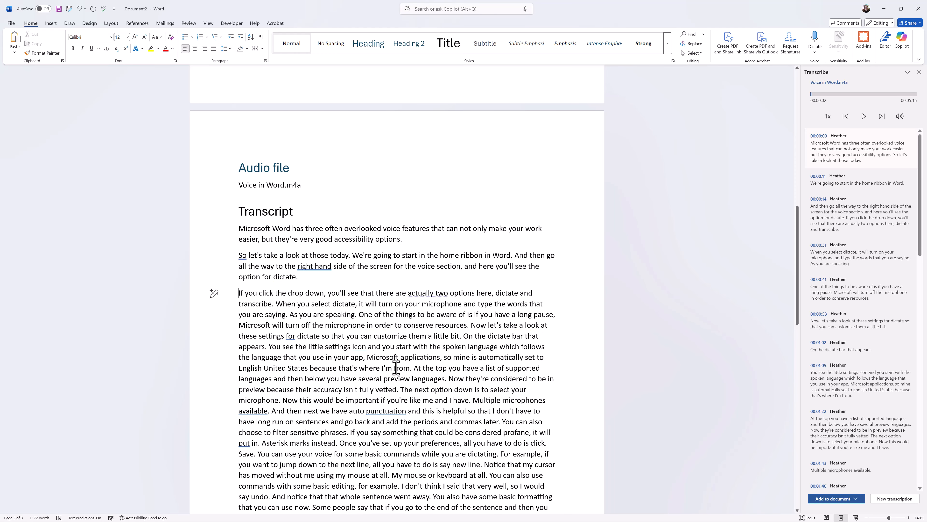
left_click(471, 325)
key("Return")
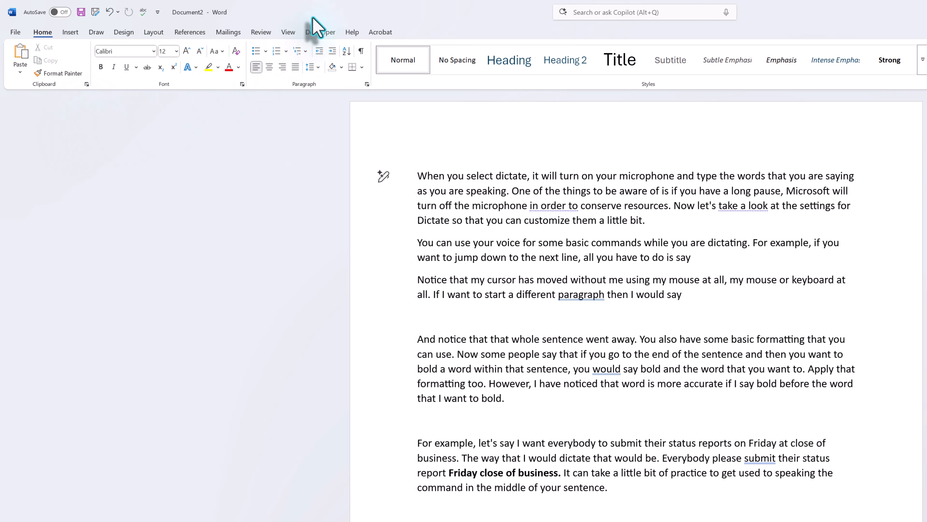
Have the document read aloud from the first paragraph, pause it, and view the reading speed and voice selection options
left_click(260, 33)
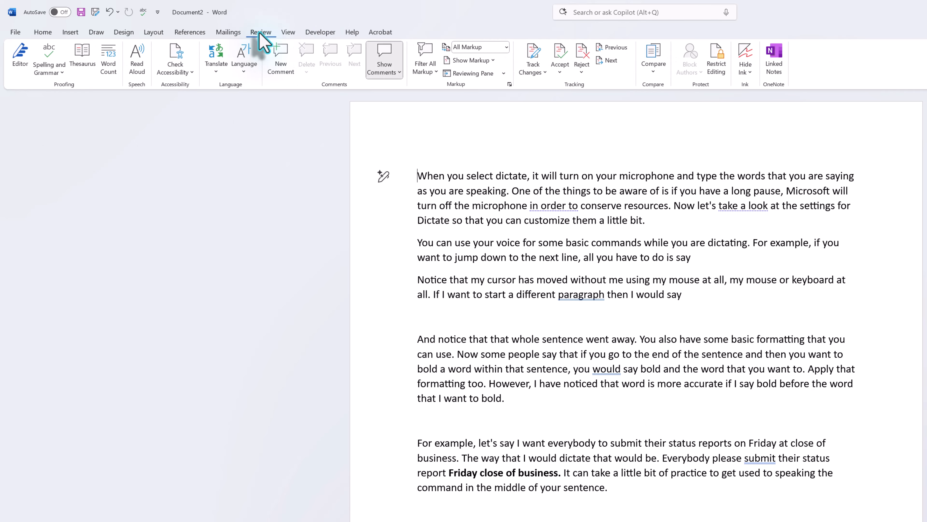
left_click(135, 72)
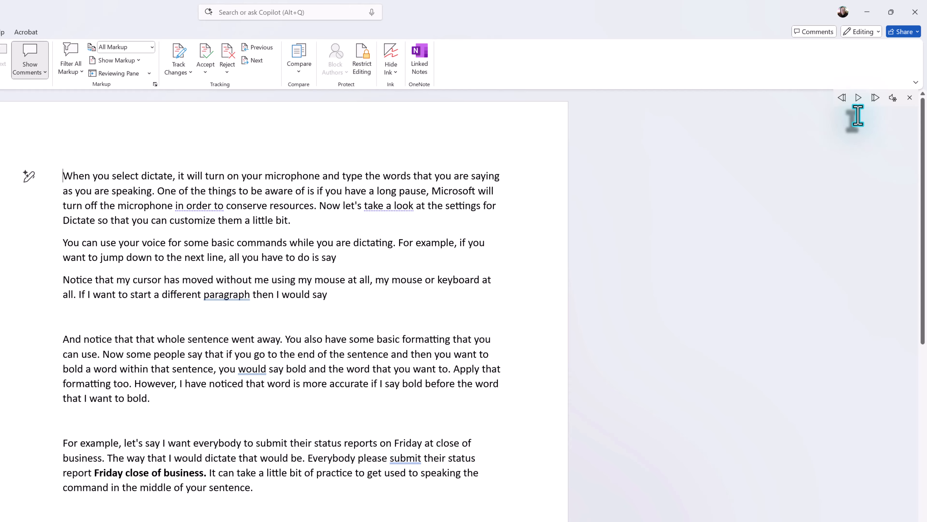
left_click(858, 98)
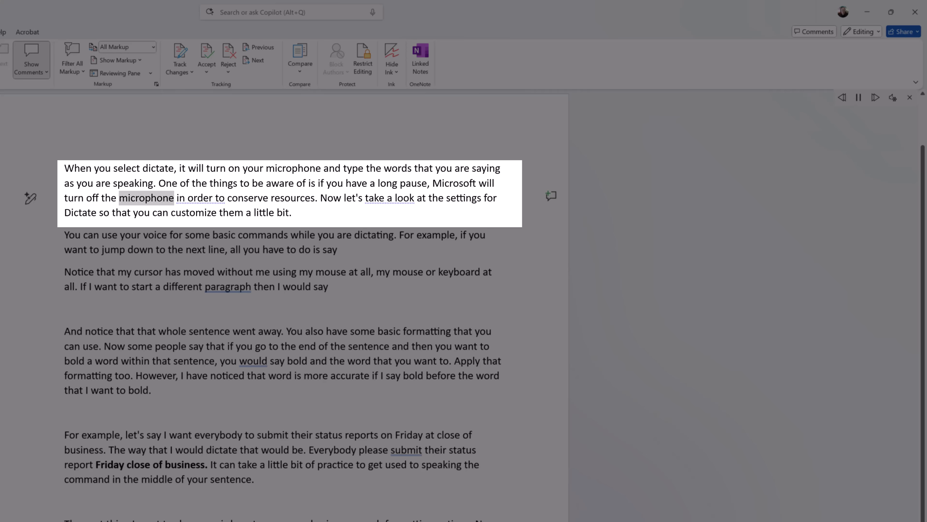
left_click(858, 97)
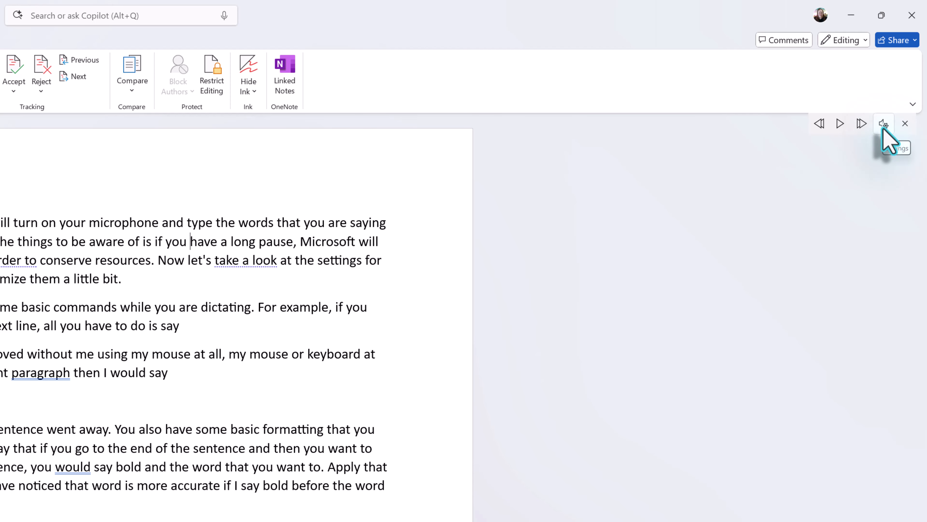
left_click(882, 128)
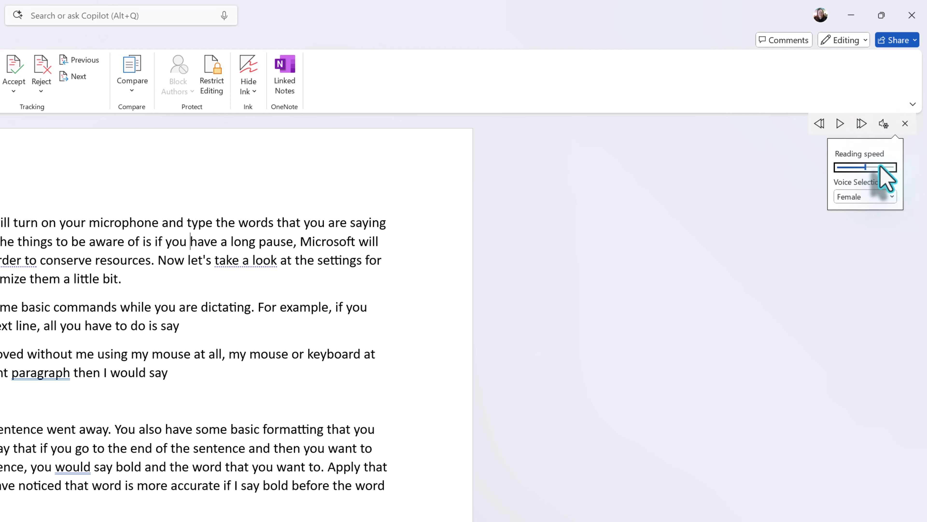
left_click(861, 199)
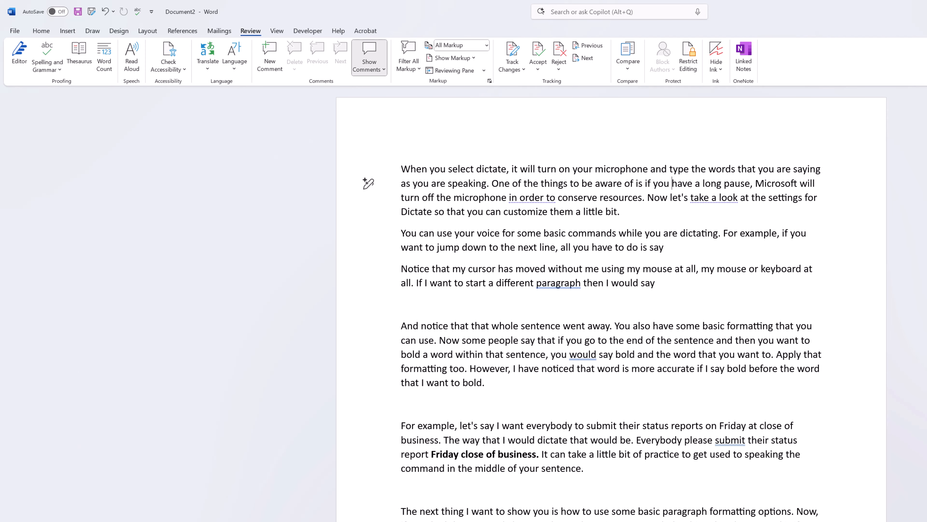
Show Voice in Word.docx in Immersive Reader and set its page color to light cream
left_click(277, 30)
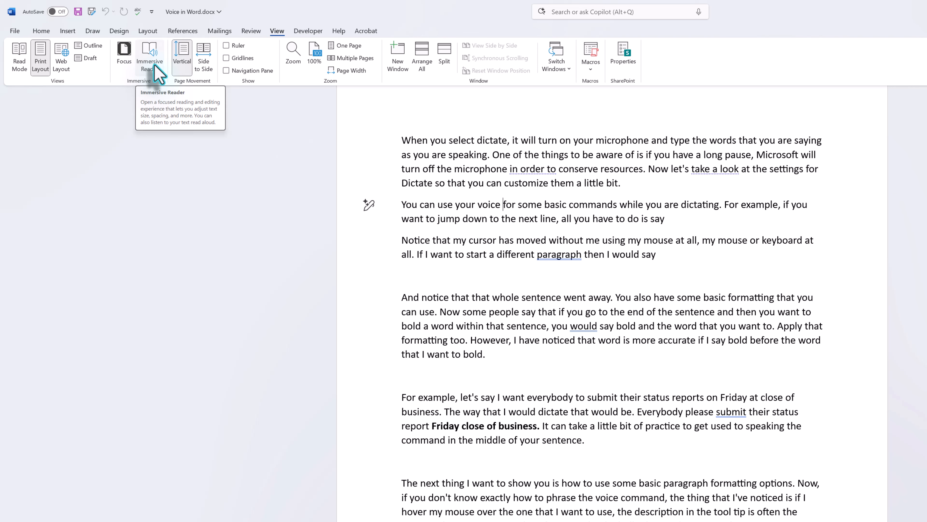
left_click(154, 66)
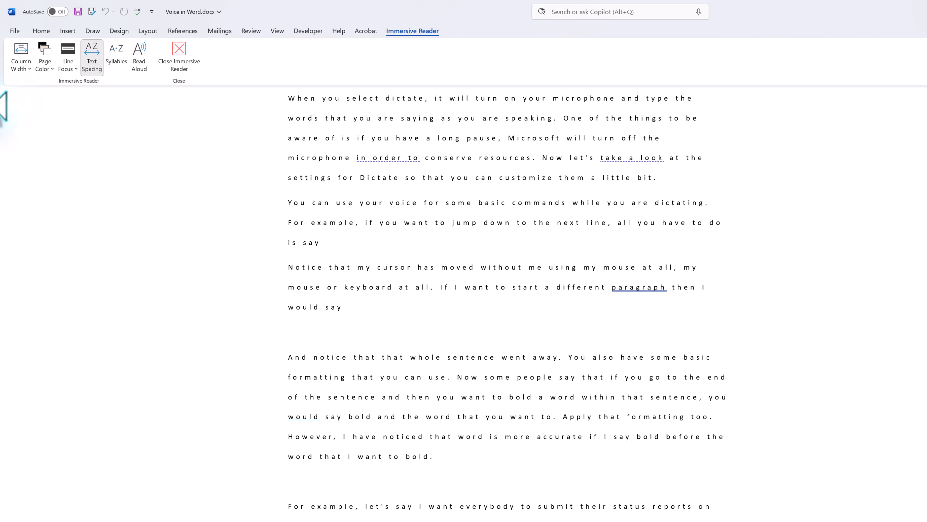
left_click(21, 68)
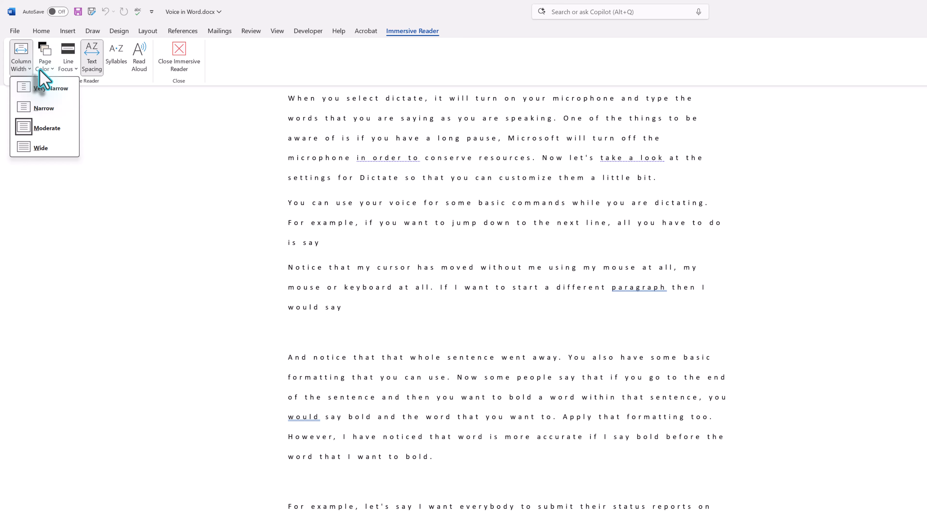
left_click(47, 64)
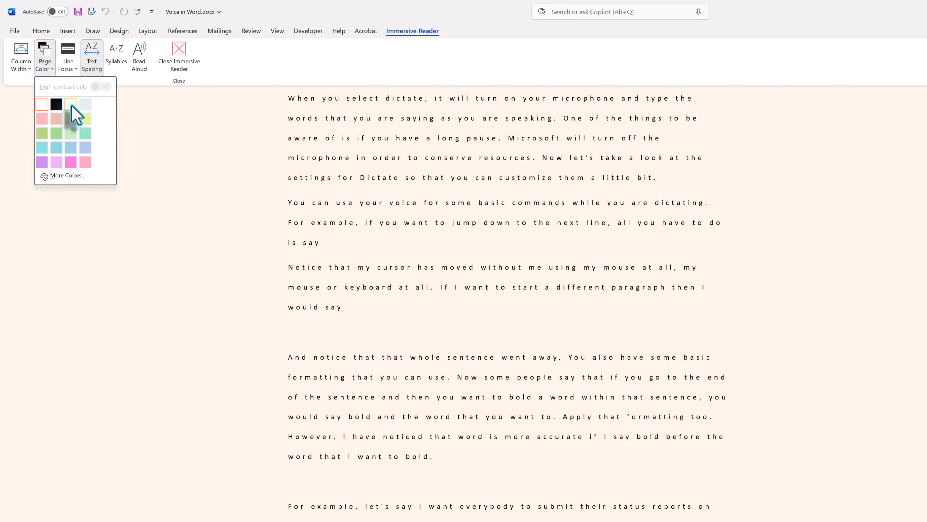
left_click(73, 105)
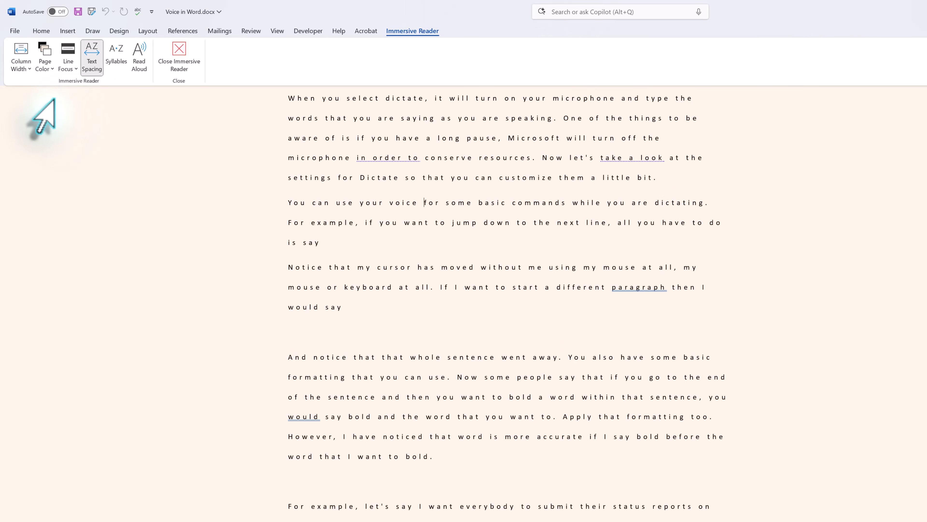
Set the line focus to One Line and move the focus down to the following line
left_click(69, 65)
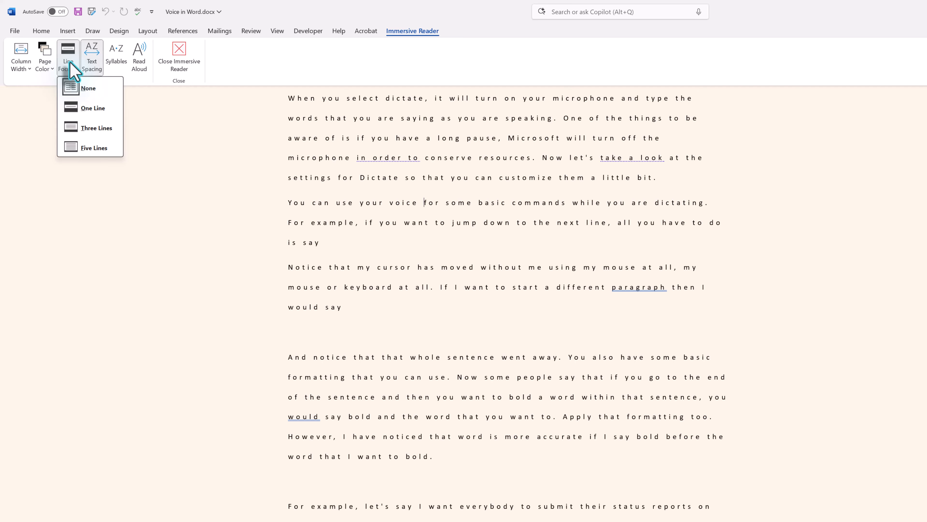
left_click(93, 108)
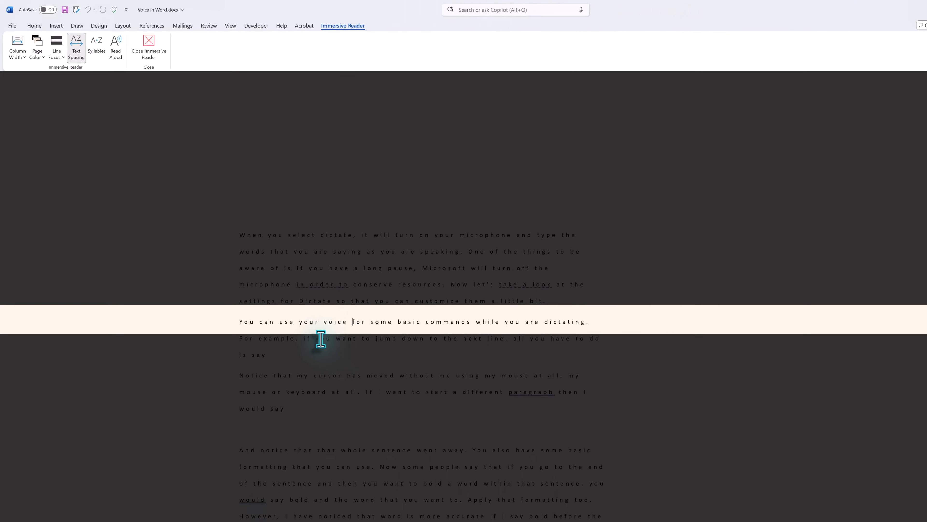
left_click(901, 320)
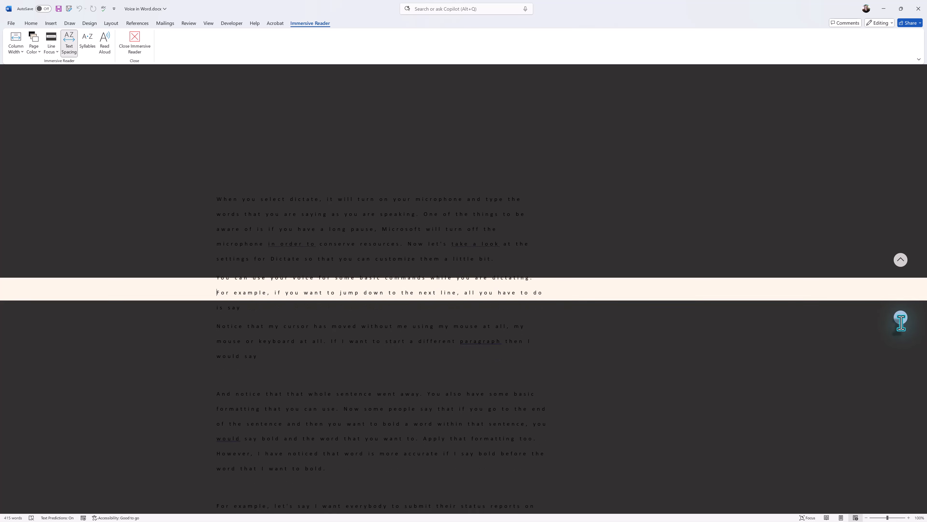